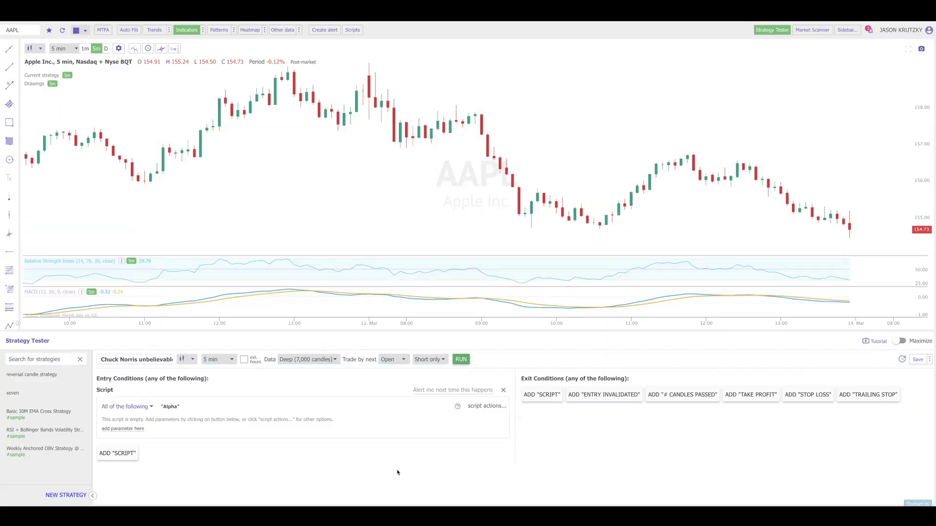
Step: Add a condition where the MACD line Crossed Down the MACD Signal line
click(123, 432)
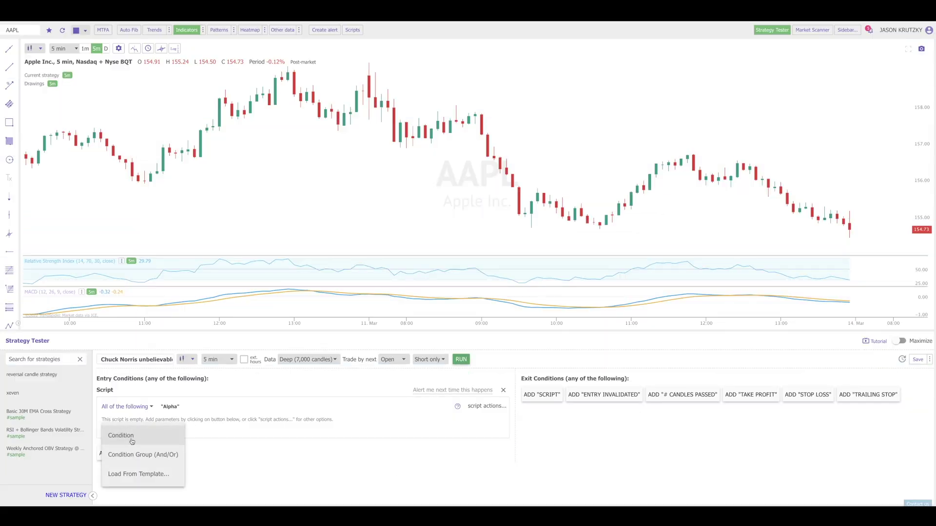
click(132, 443)
click(209, 430)
scroll(225, 431, down, 3)
click(221, 434)
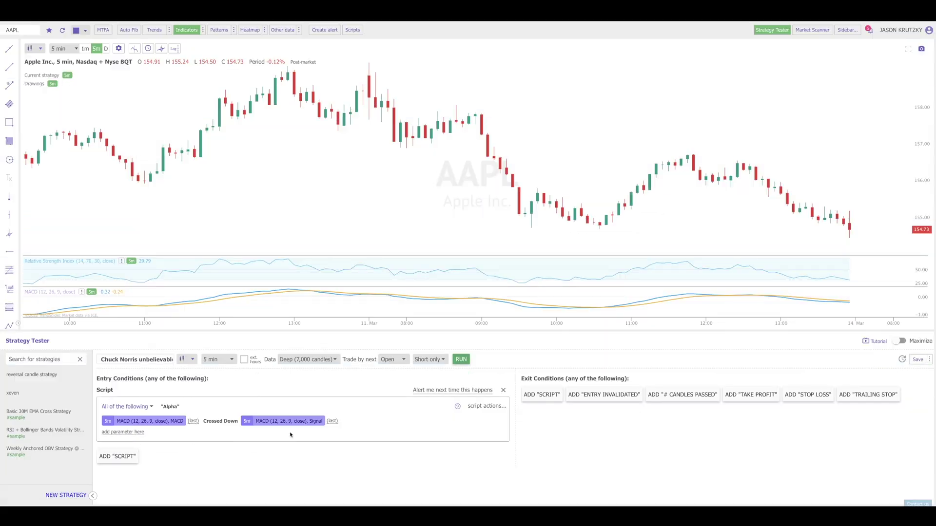
click(117, 432)
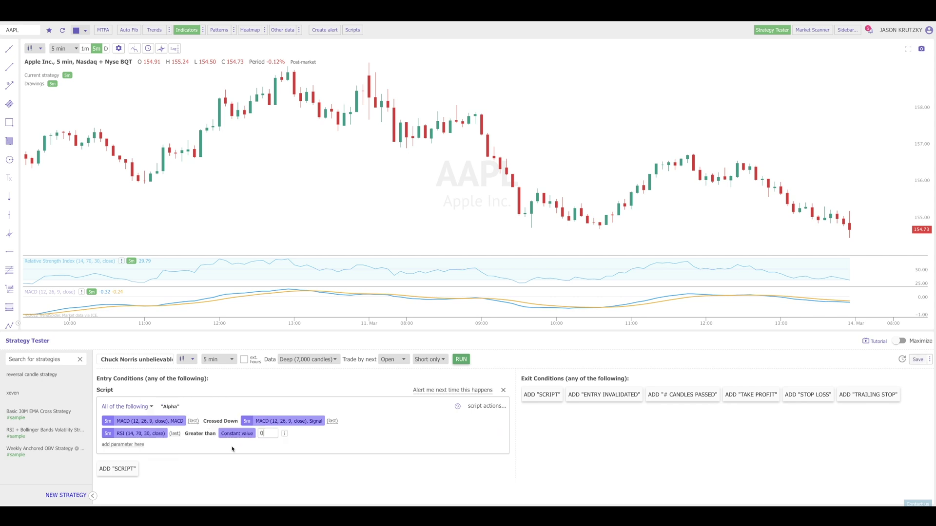
Step: Add a condition comparing the close against the close 5 candles ago
click(135, 446)
click(135, 451)
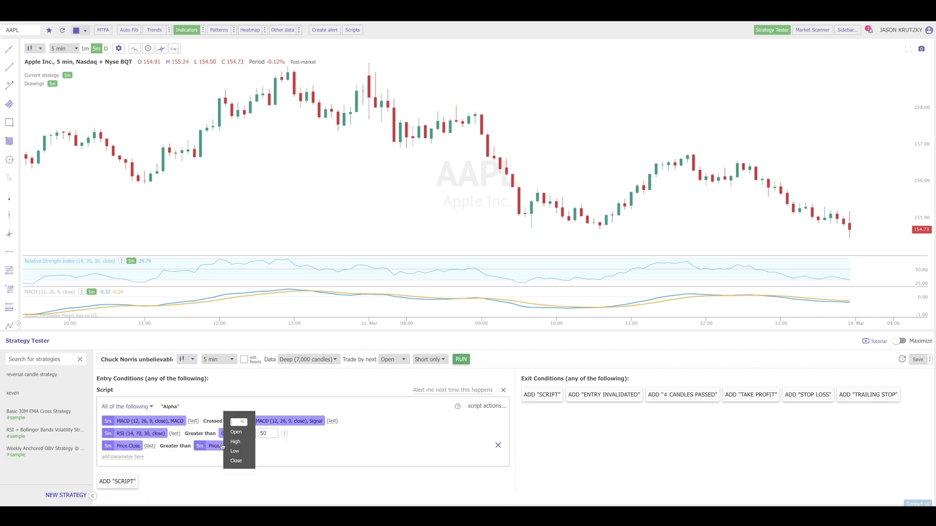
click(238, 441)
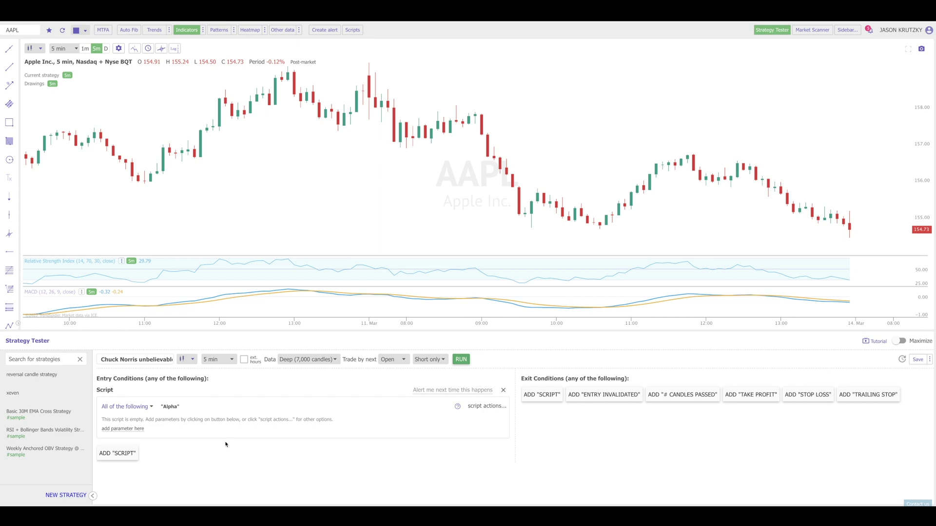
Step: Add an Alpha entry condition: 5m MACD line Crossed Down the 5m MACD Signal line
click(130, 429)
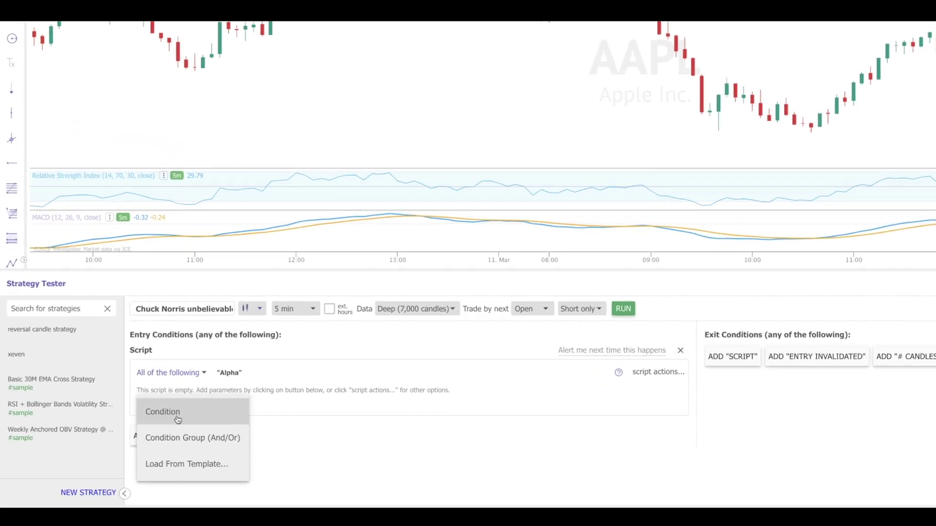
click(178, 418)
click(169, 416)
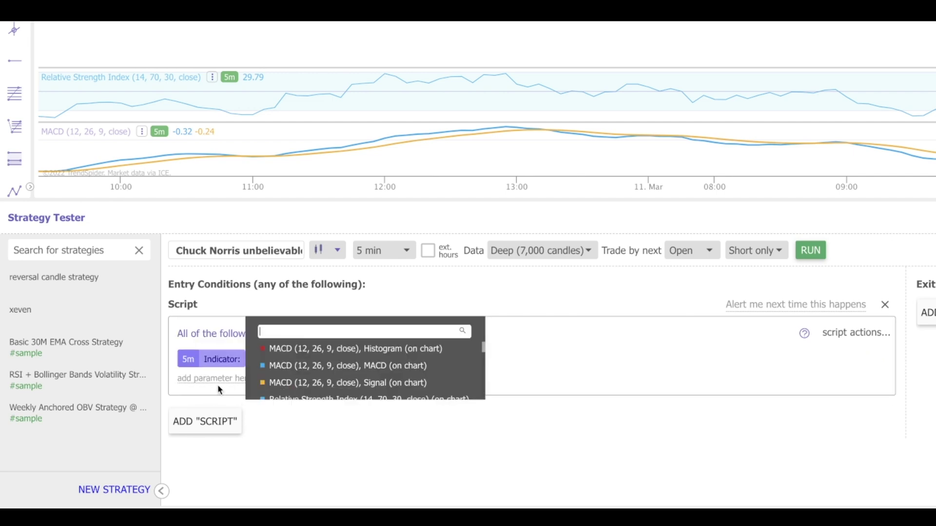
scroll(335, 383, down, 2)
scroll(338, 386, up, 2)
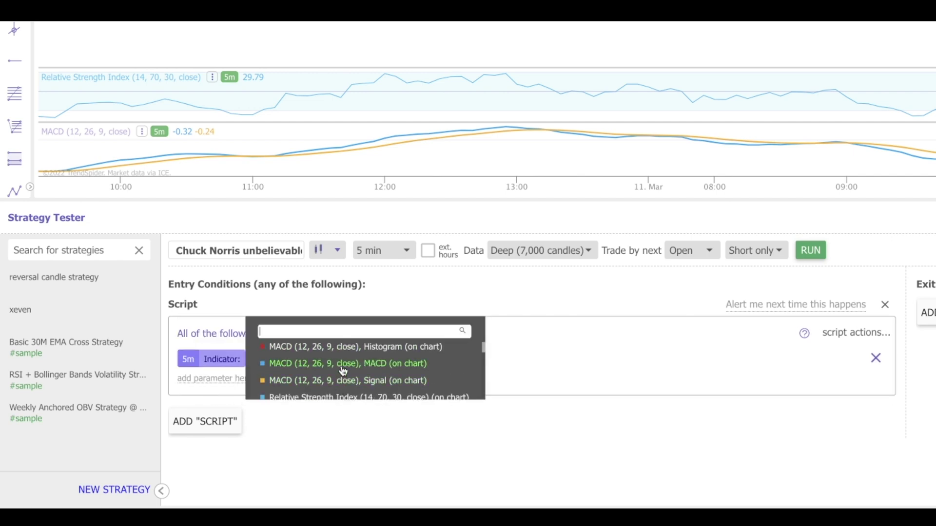
click(343, 371)
scroll(380, 368, down, 4)
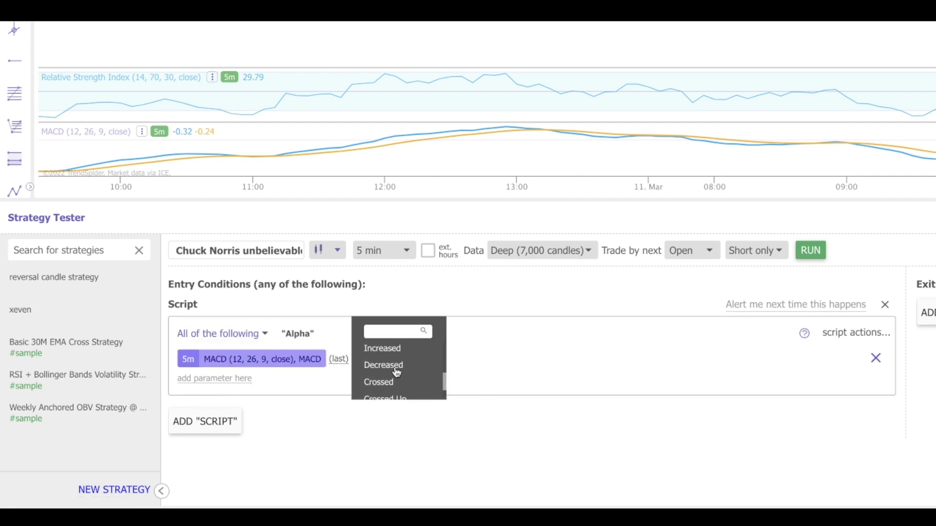
scroll(397, 373, down, 2)
click(395, 382)
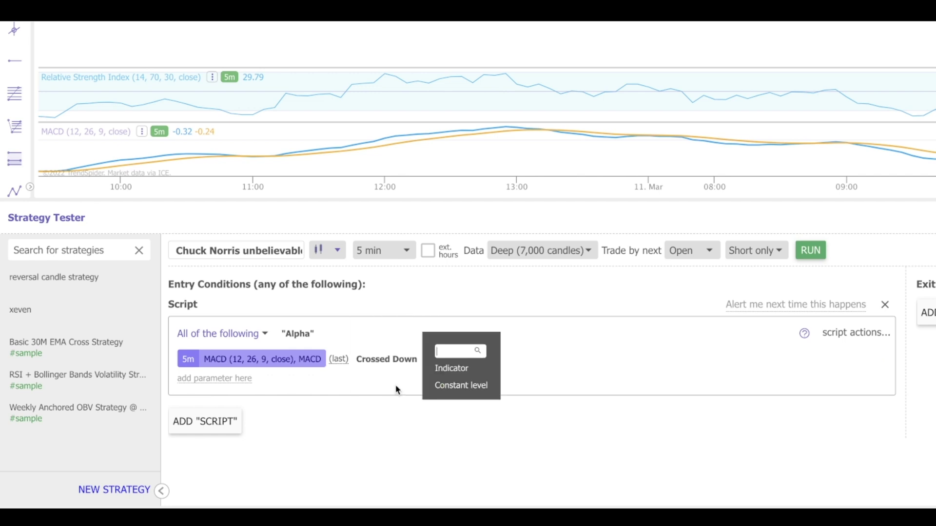
click(443, 374)
click(510, 384)
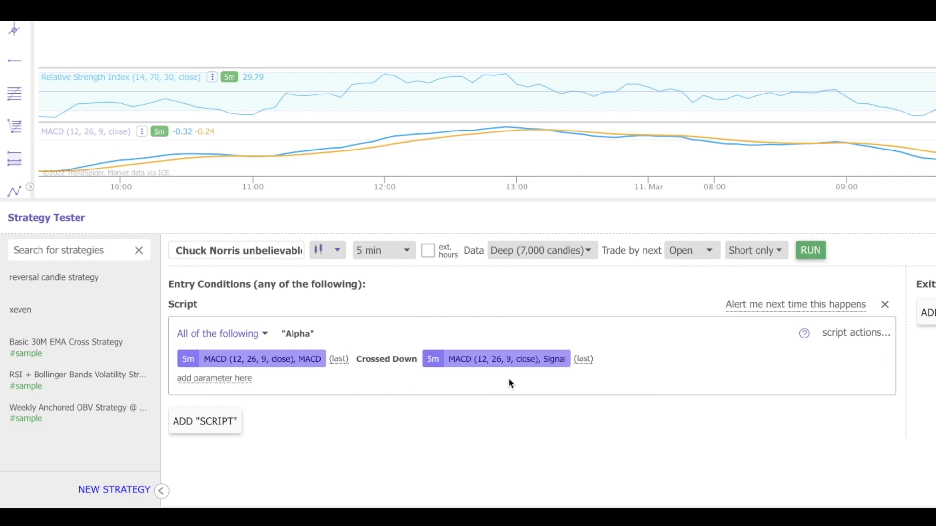
Step: Add a condition requiring RSI Greater than the constant value 50
click(236, 385)
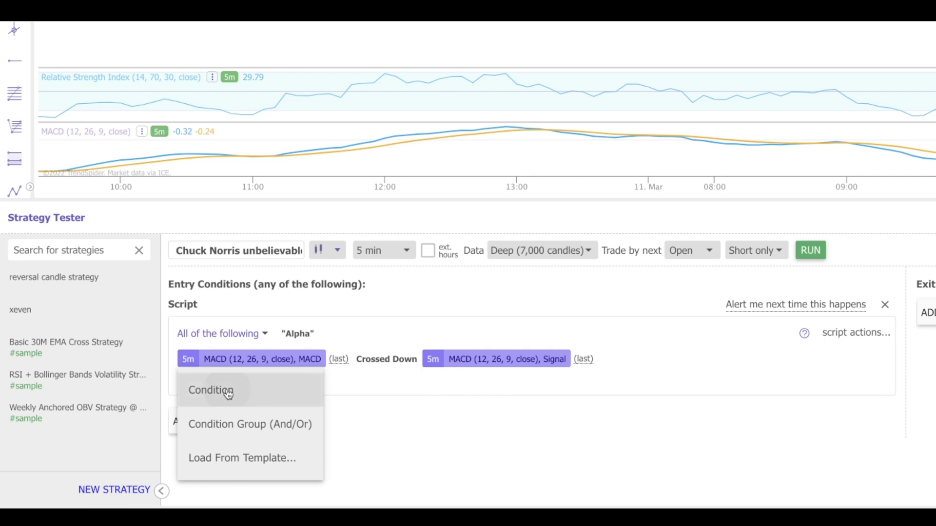
click(230, 388)
click(207, 398)
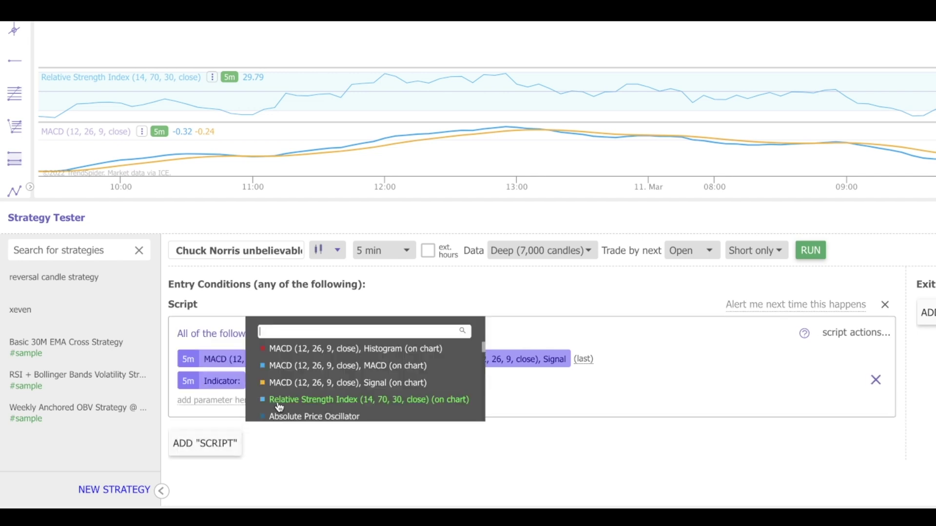
click(322, 400)
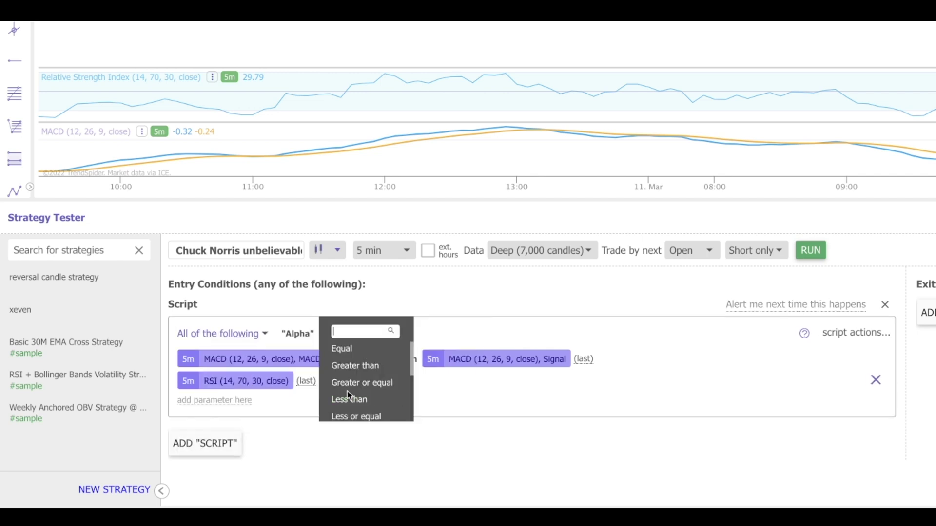
click(363, 364)
click(403, 407)
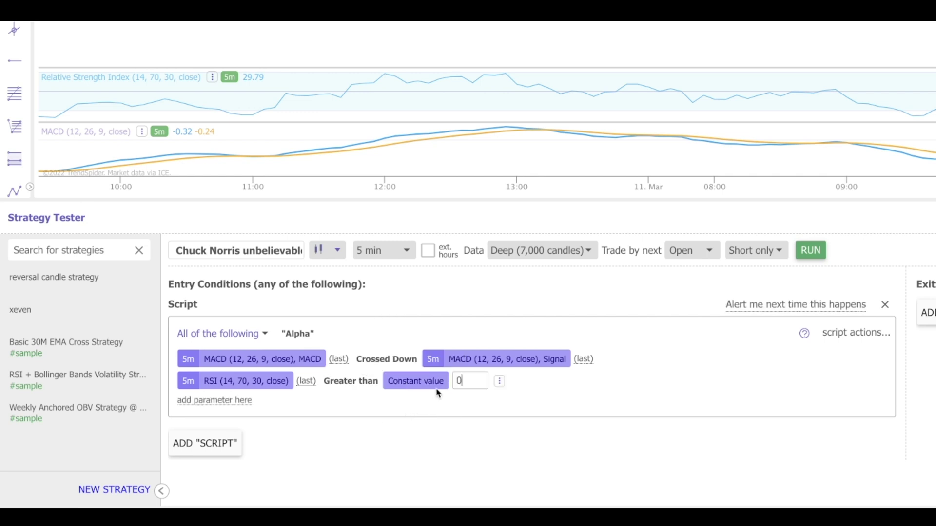
double_click(466, 381)
text(50)
Step: Add a condition requiring Price Close Greater than Price Close 5 candles ago
click(243, 406)
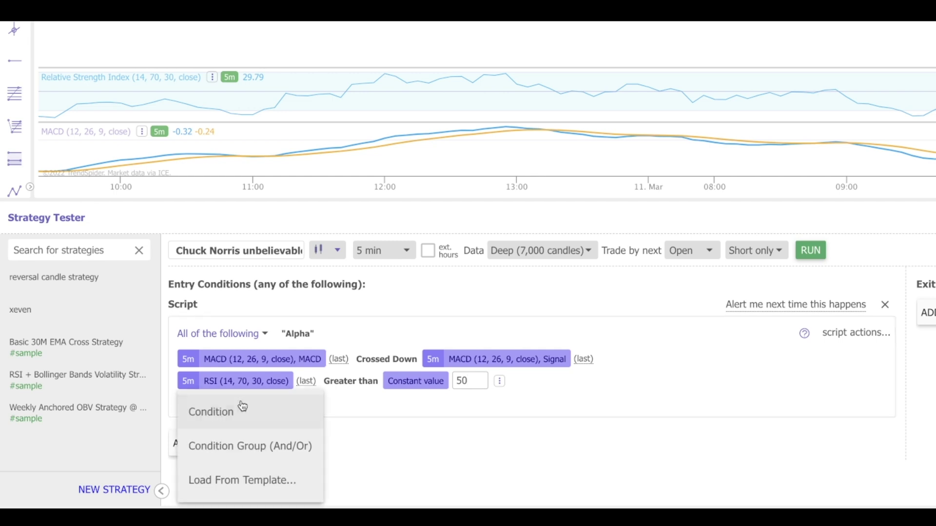
click(240, 410)
click(207, 390)
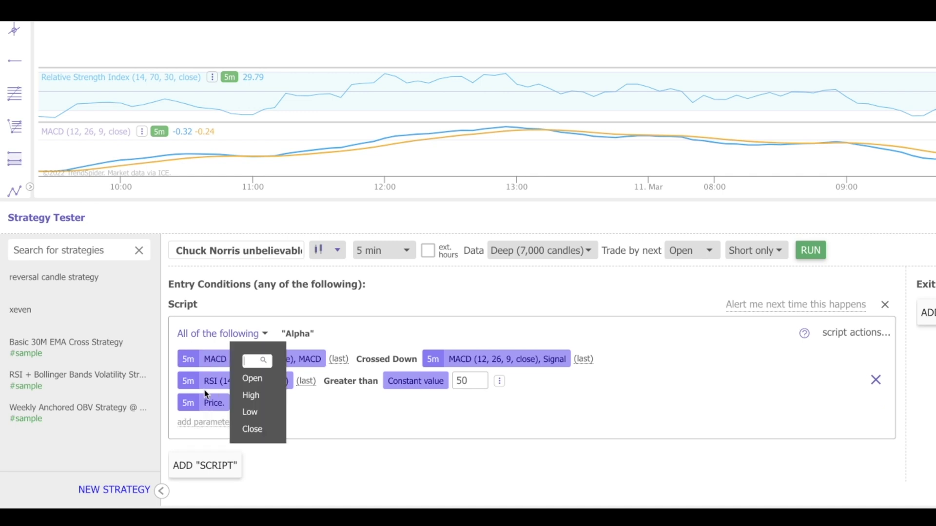
click(258, 428)
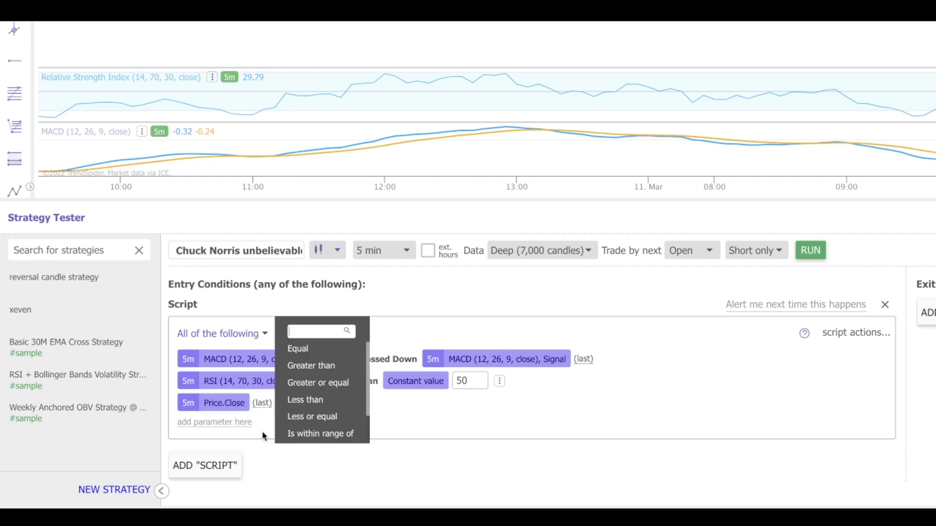
click(308, 365)
click(355, 413)
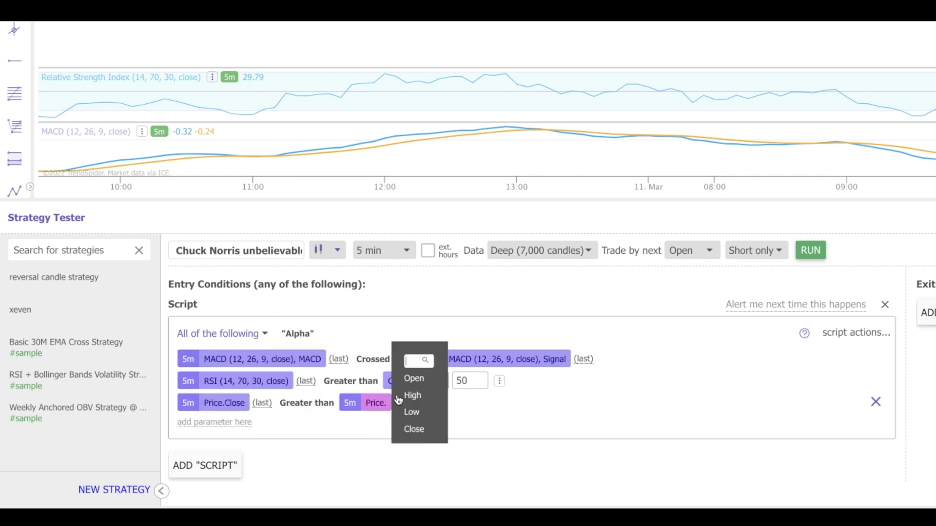
click(414, 429)
click(426, 402)
key(BackSpace)
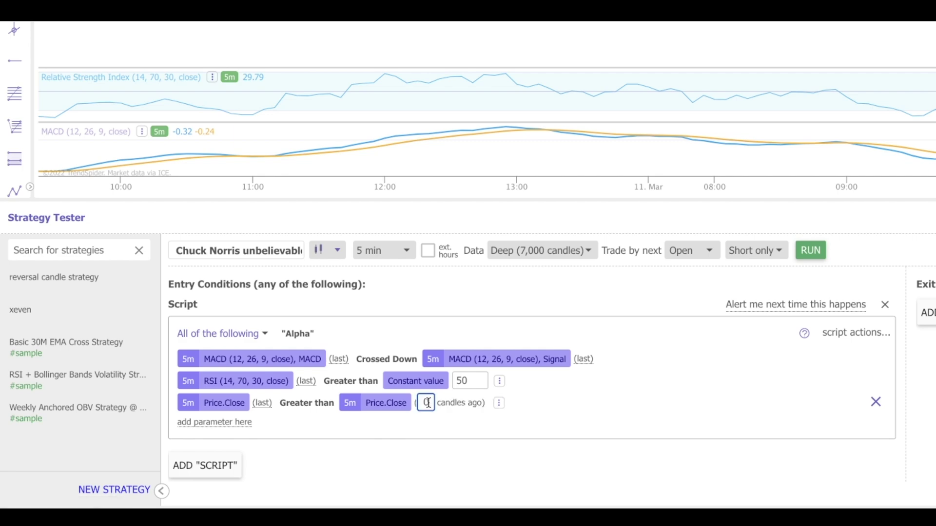
text(5)
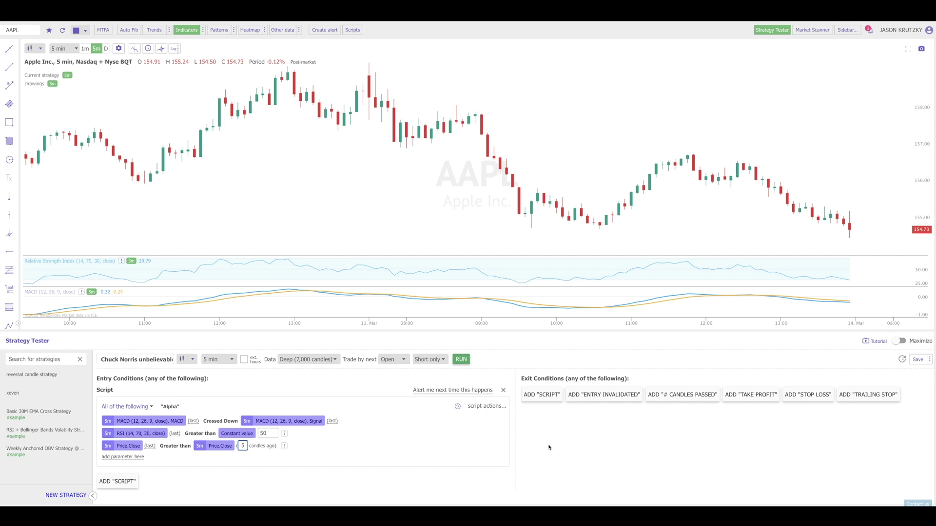
Step: Add a 35-candle '# Candles Passed' exit and run the backtest
click(703, 398)
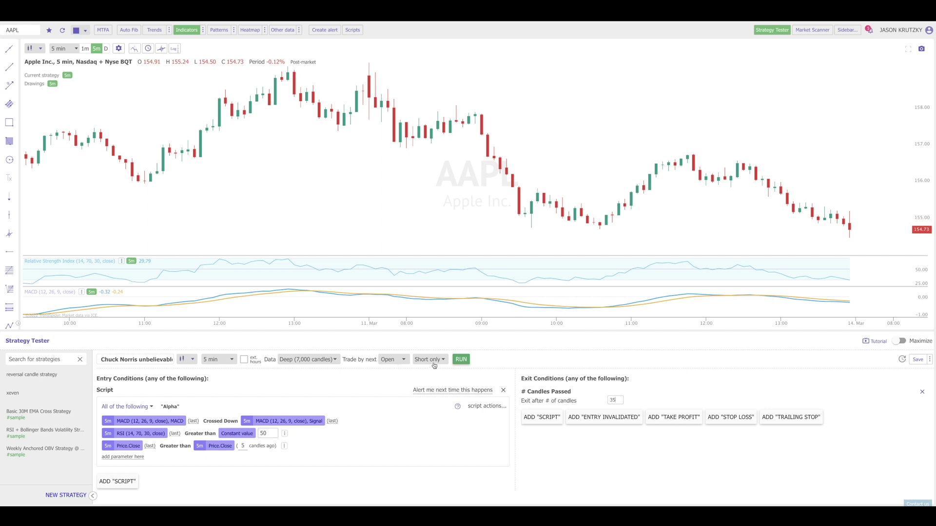
click(464, 361)
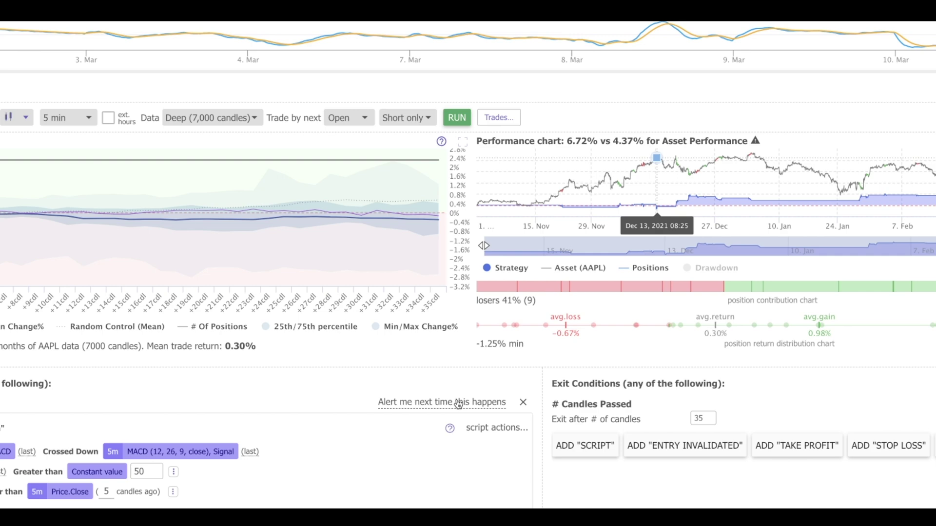
Step: Create an alert from the entry script and name it '5m MACD Bearish'
click(458, 403)
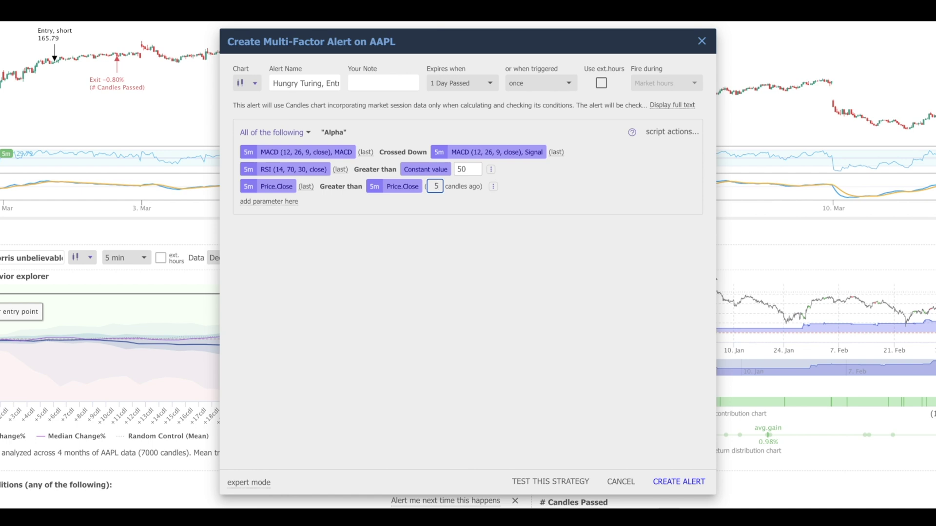
triple_click(304, 84)
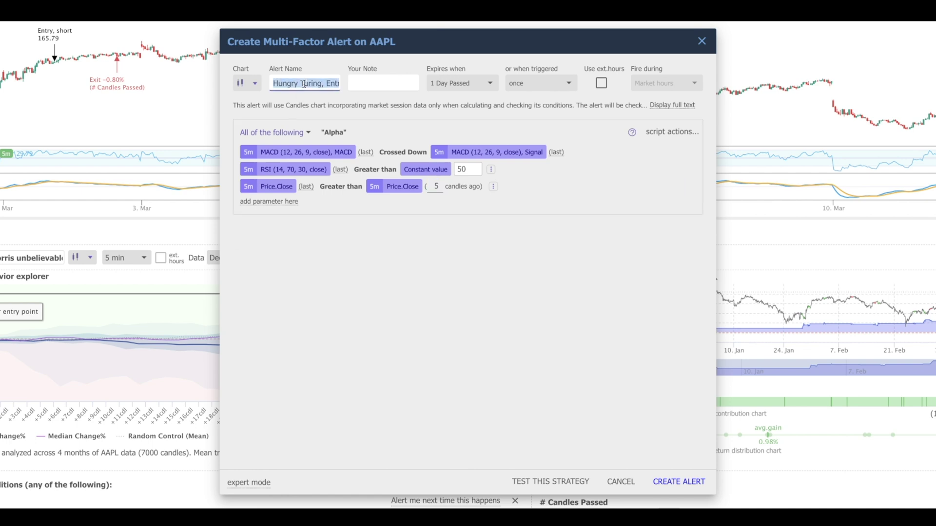
text(5m MAC)
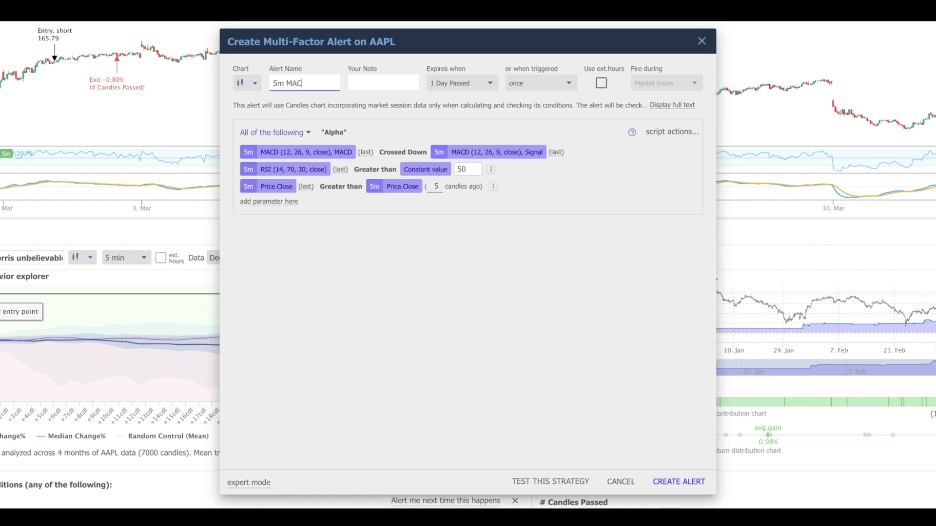
text(D Bearish)
Step: Set the alert to expire after 30 Days Passed or when triggered 20 times
click(450, 86)
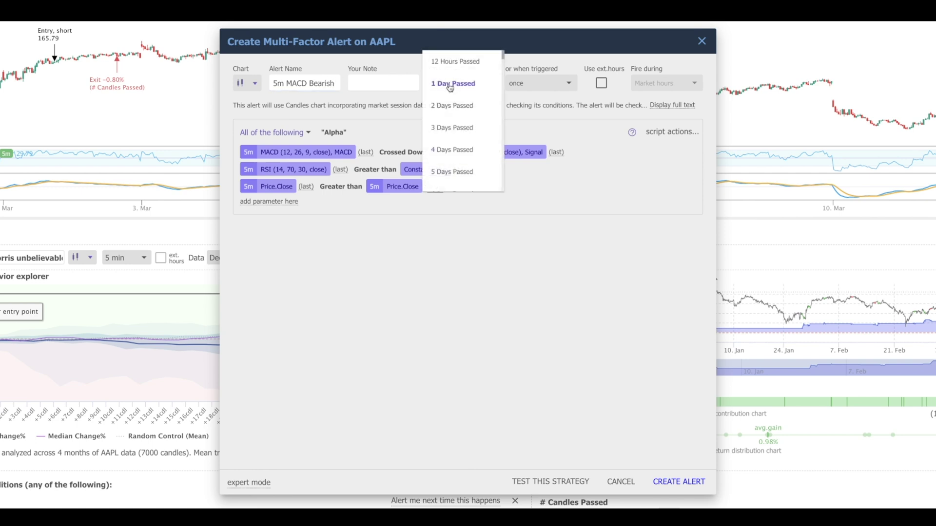
scroll(451, 138, down, 8)
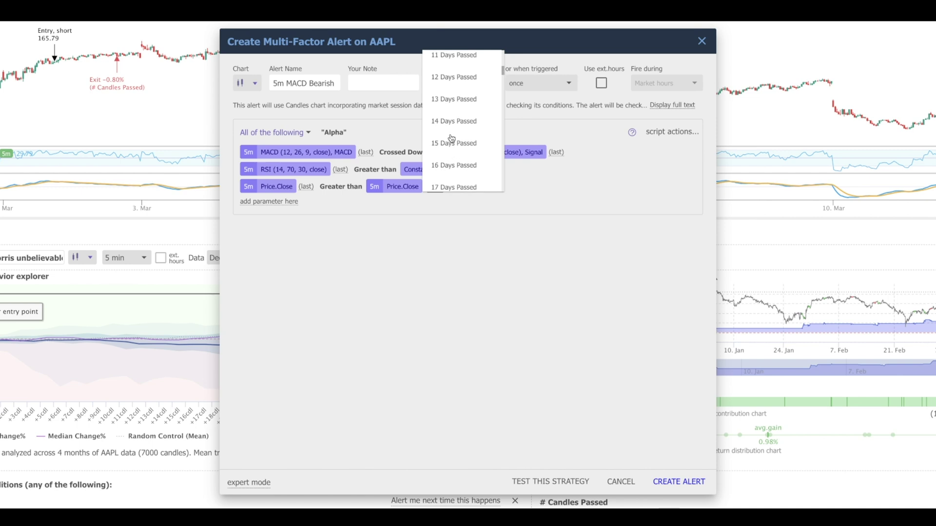
scroll(451, 138, down, 6)
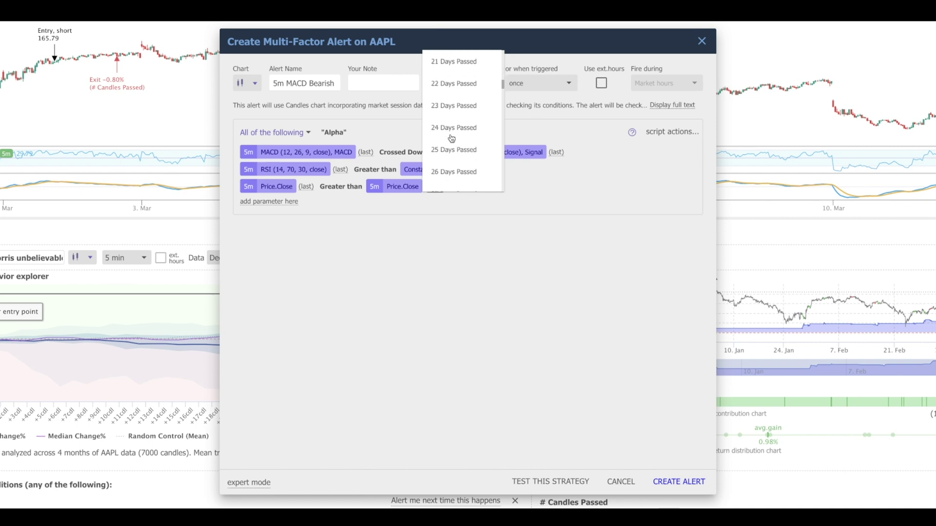
scroll(451, 136, down, 3)
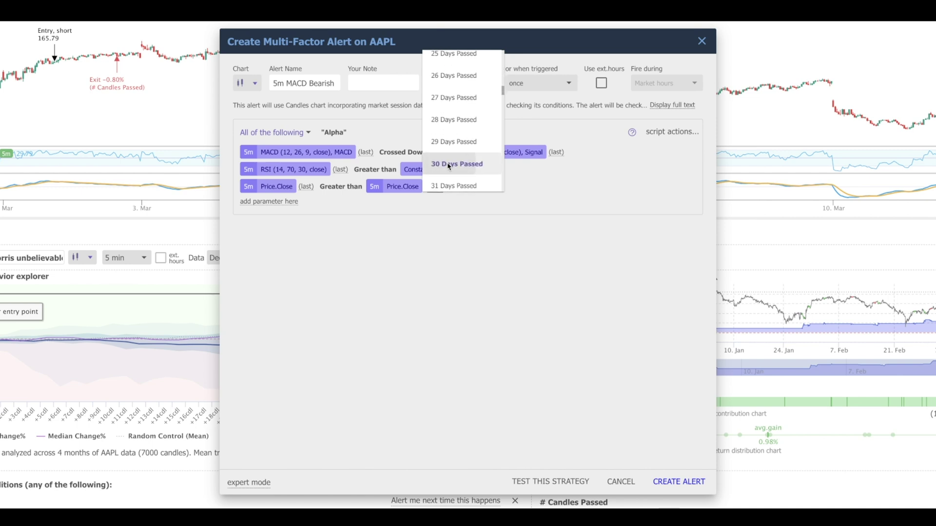
click(445, 163)
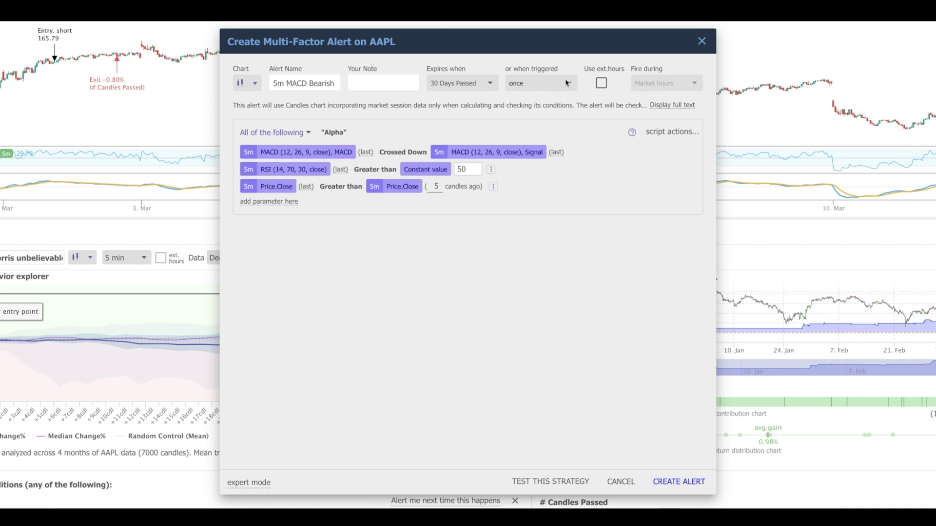
click(566, 84)
scroll(554, 156, down, 3)
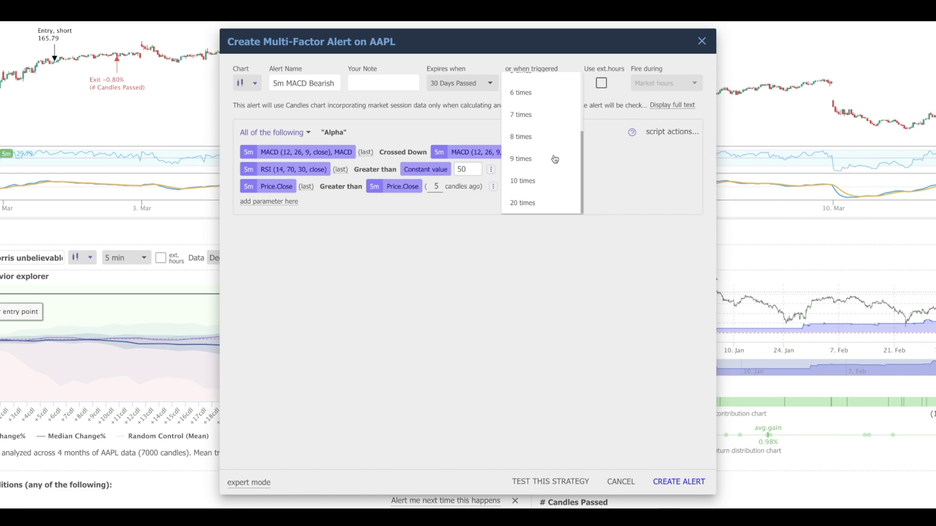
click(542, 202)
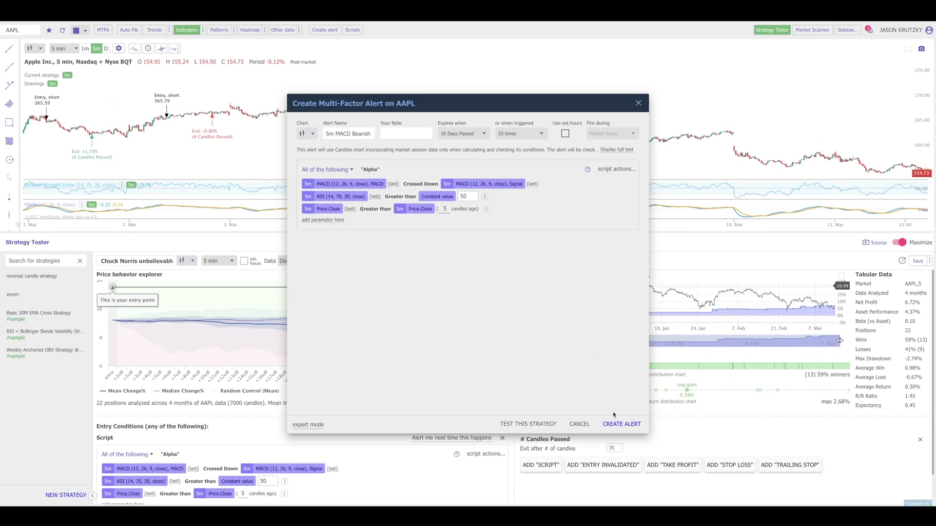
Step: Create the AAPL '5m MACD Bearish' alert and show the sidebar with watchlist and alerts
click(620, 425)
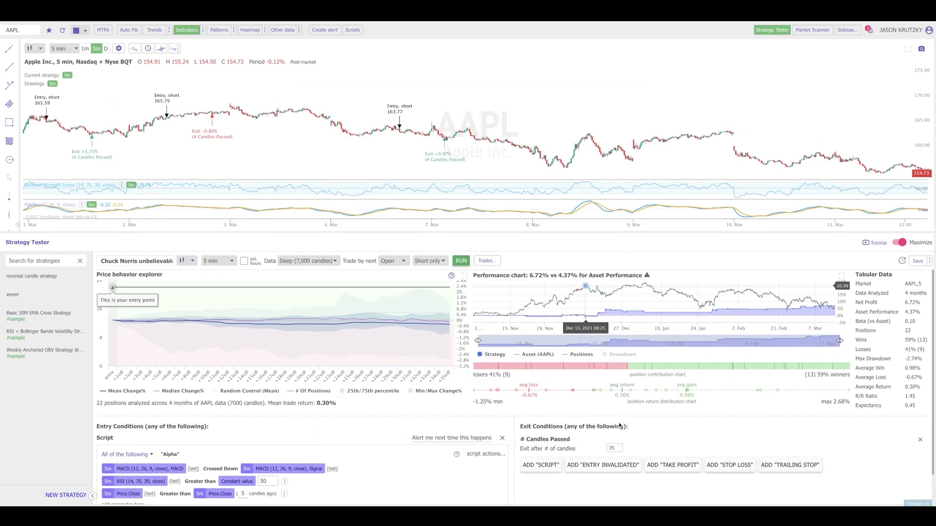
click(847, 33)
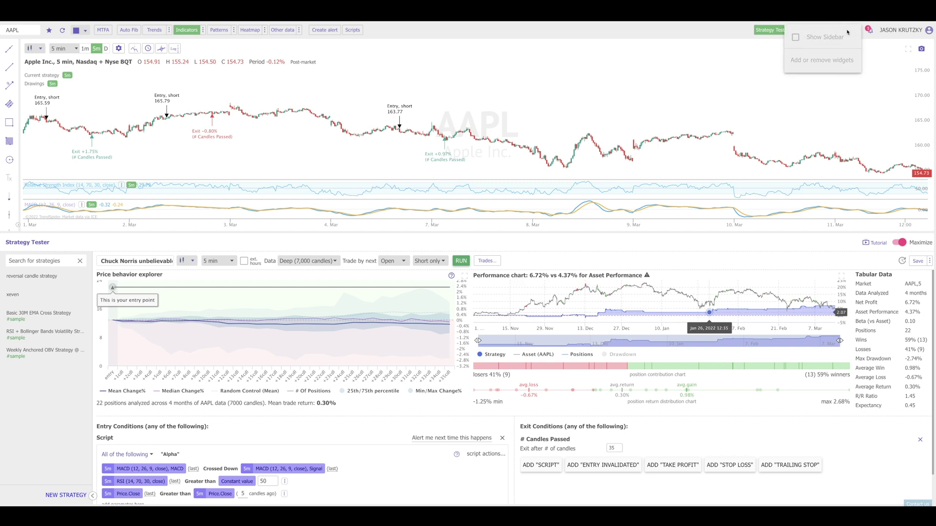
click(796, 42)
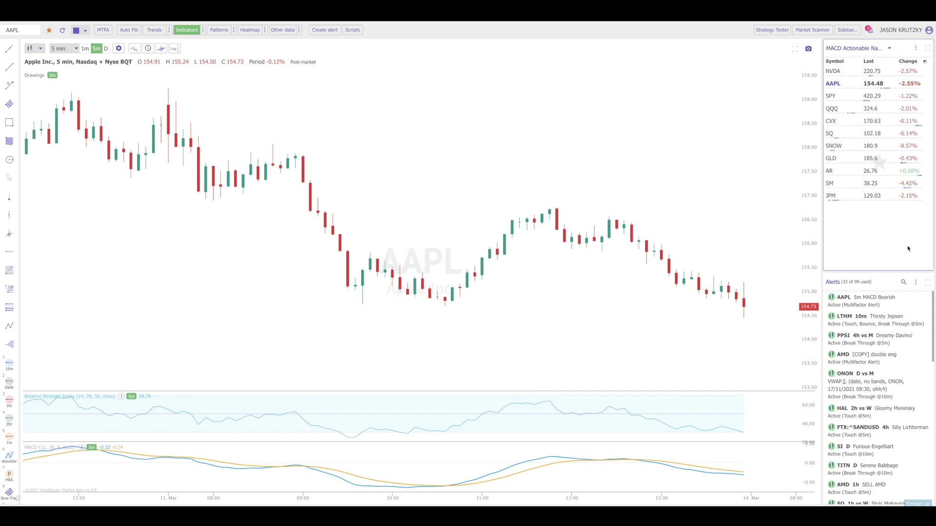
Step: Switch to NVDA and create a copy of the AAPL '5m MACD Bearish' alert for it
click(881, 73)
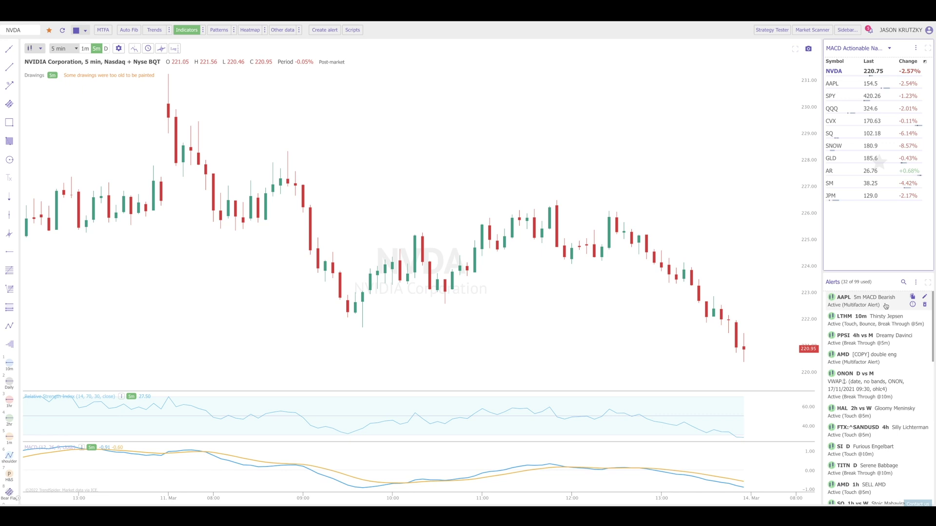
click(913, 298)
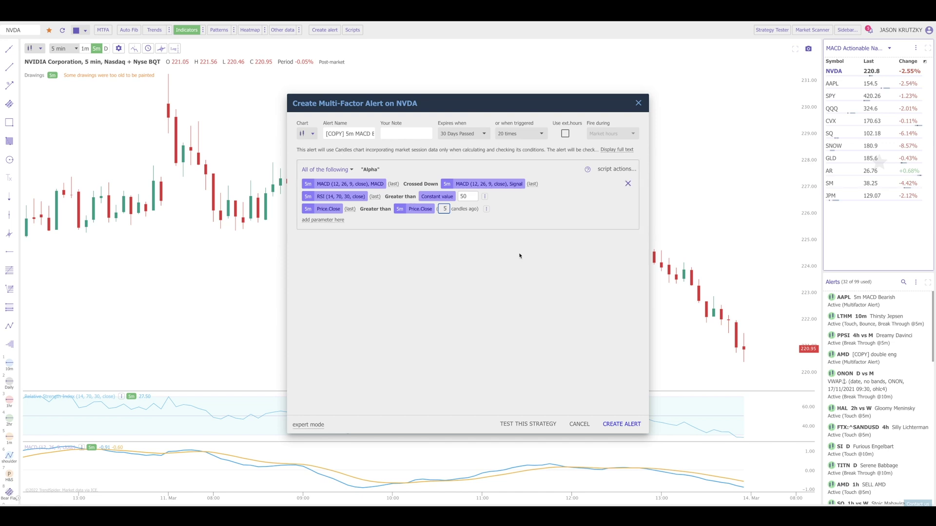
click(622, 424)
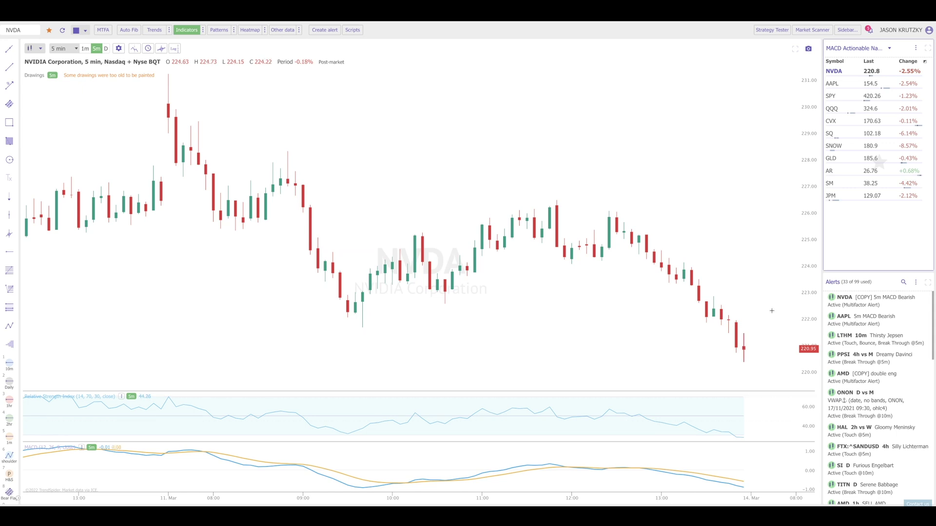
Step: Bring up the Market Scanner panel beneath the NVDA chart
mouse_move(852, 306)
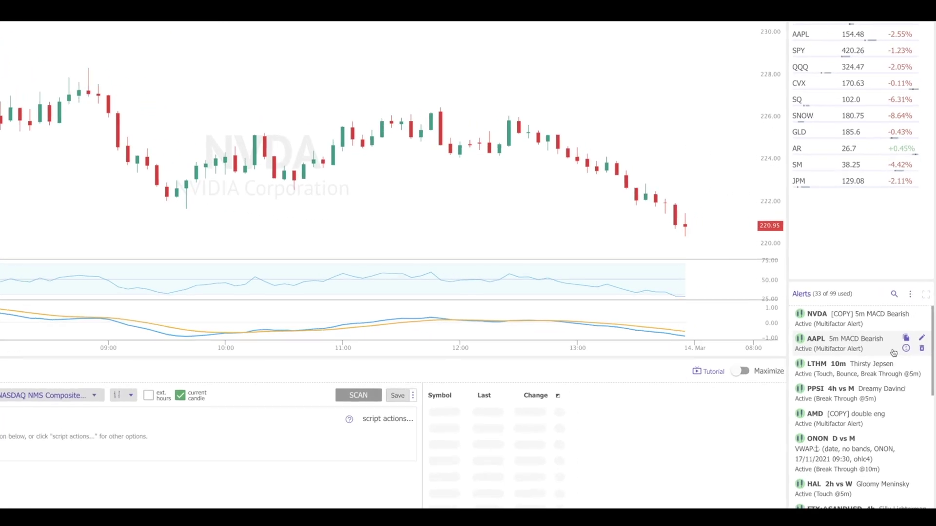
Step: Save the AAPL alert's conditions as a template named '5m MACD Bear', then close both dialogs
click(920, 345)
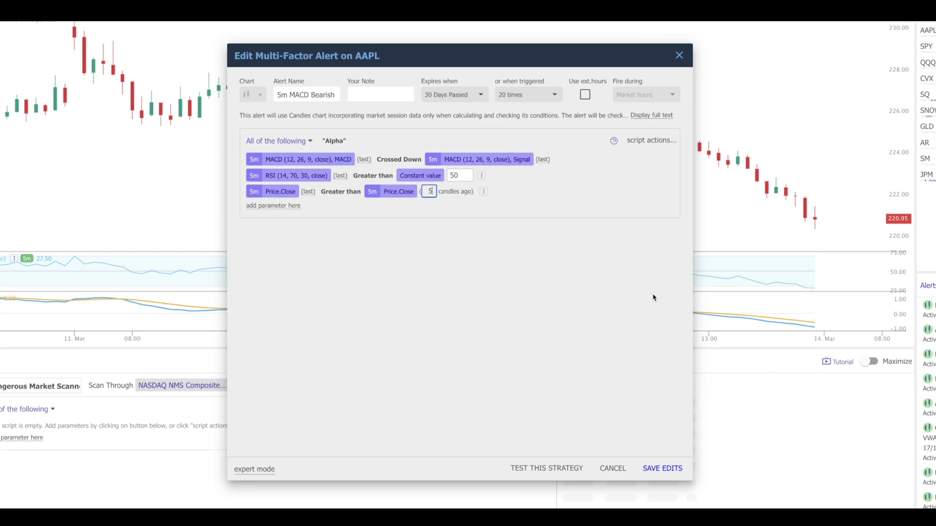
mouse_move(651, 161)
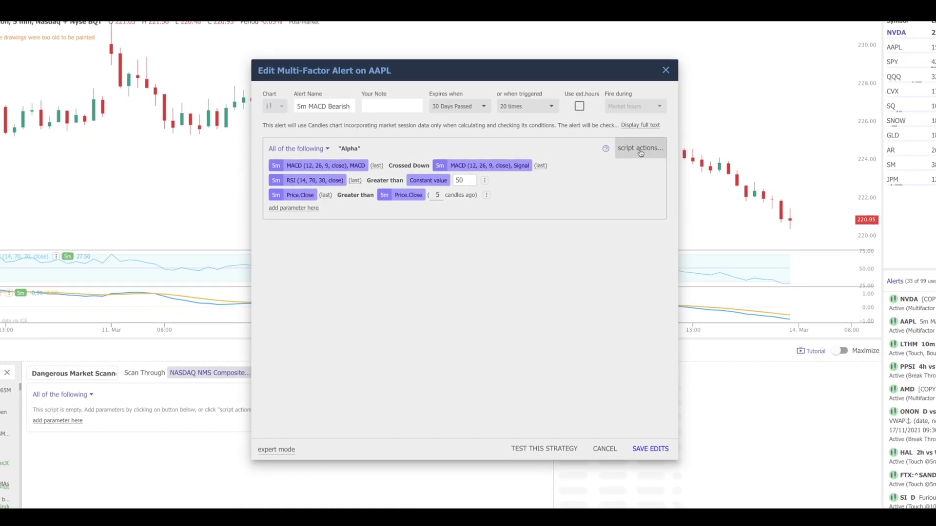
click(641, 153)
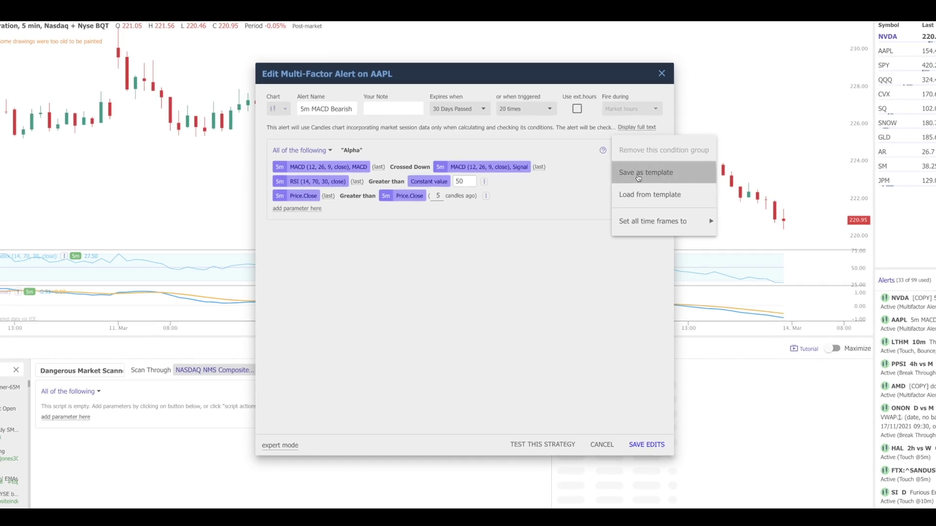
click(638, 173)
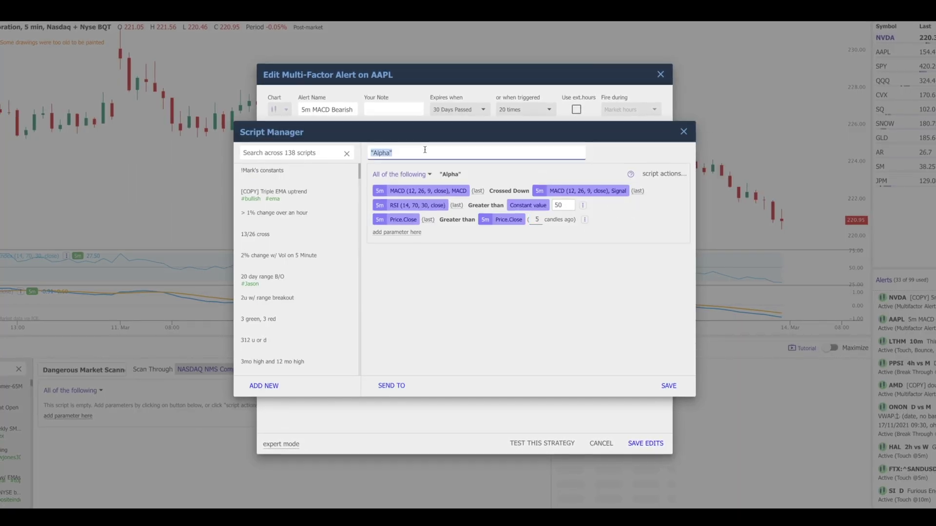
text(5m MA)
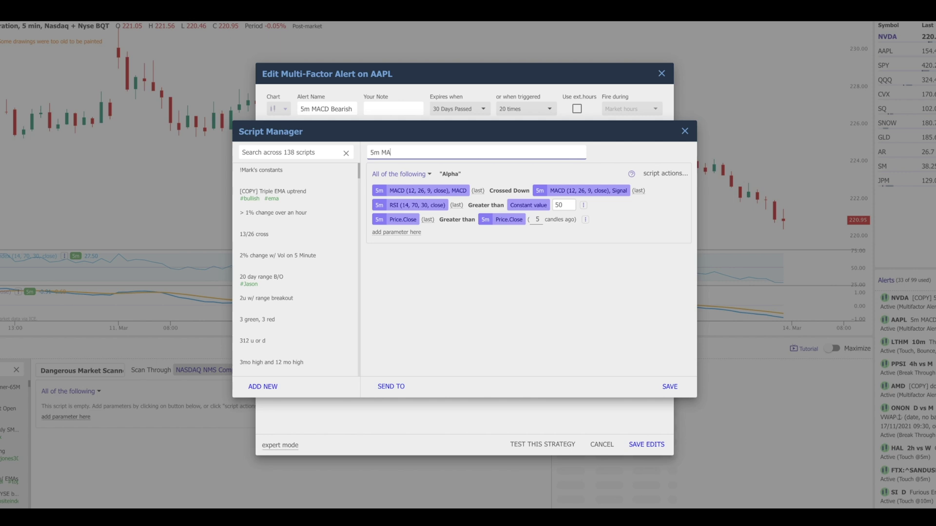
text(CD Bear)
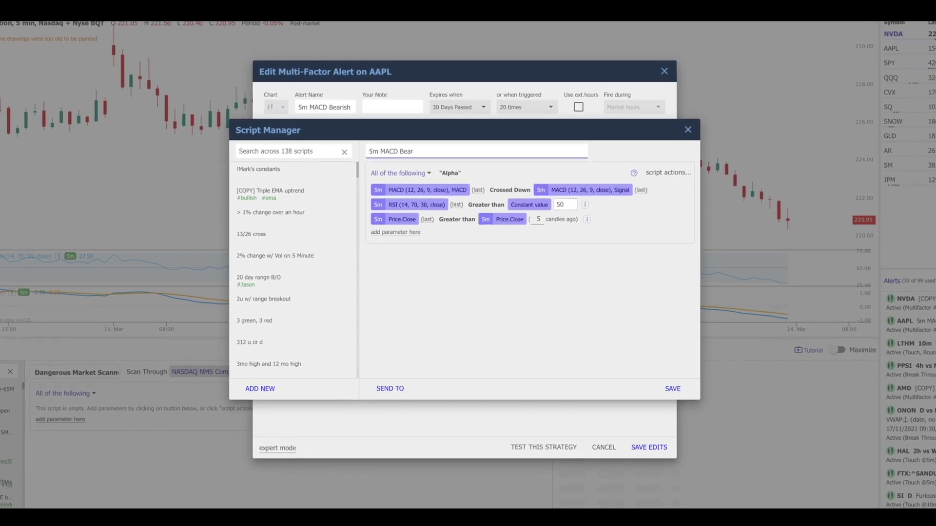
click(671, 390)
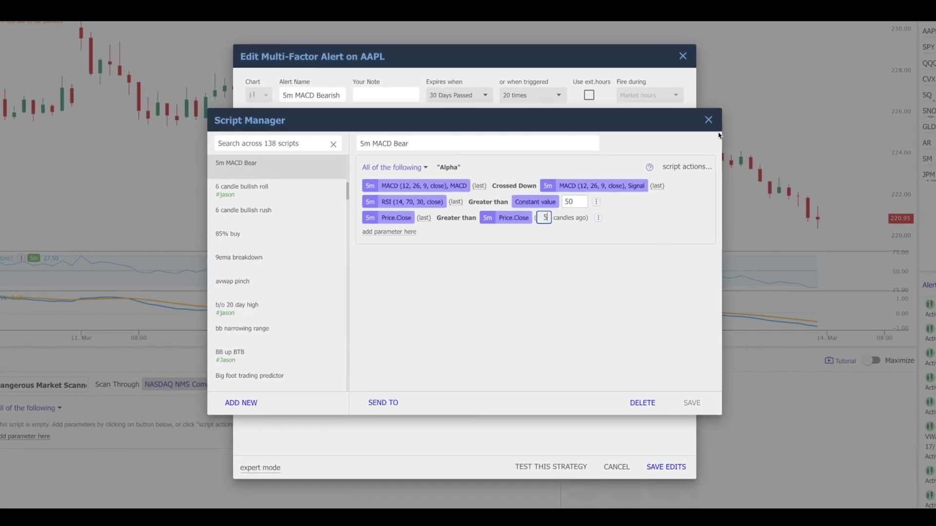
click(708, 120)
click(683, 57)
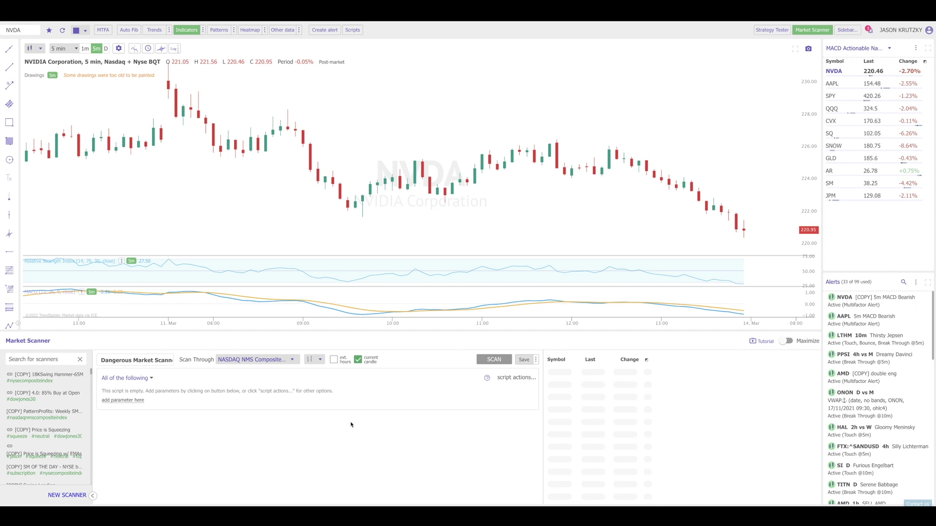
Step: Load the saved '5m MACD Bear' template into the Market Scanner script
click(515, 378)
click(515, 416)
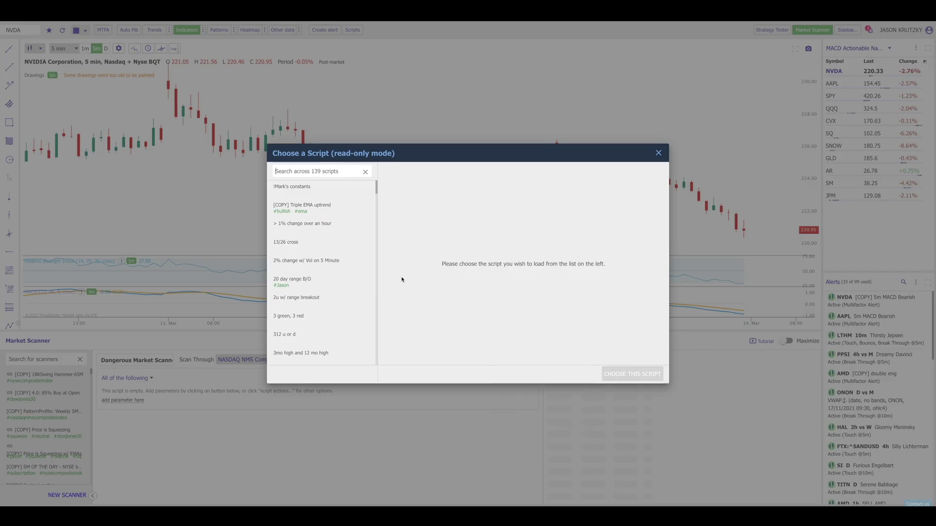
text(5m)
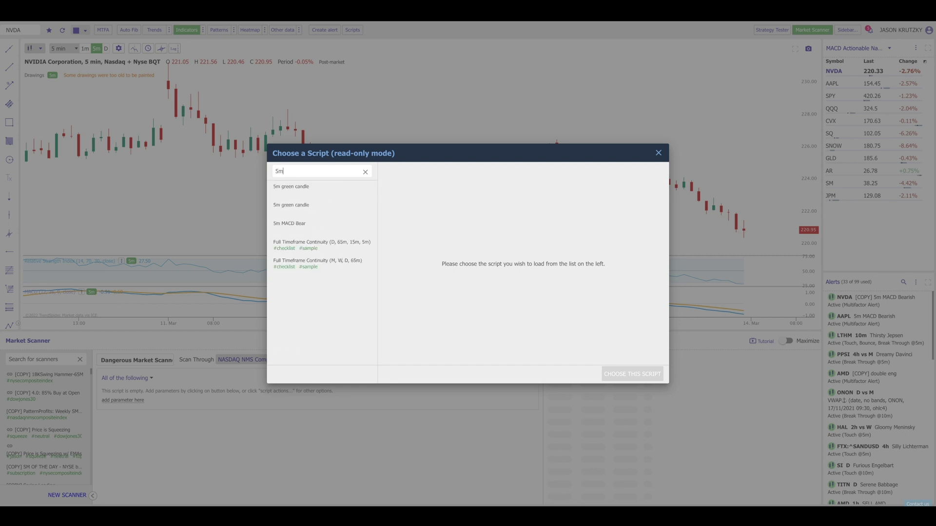
click(299, 224)
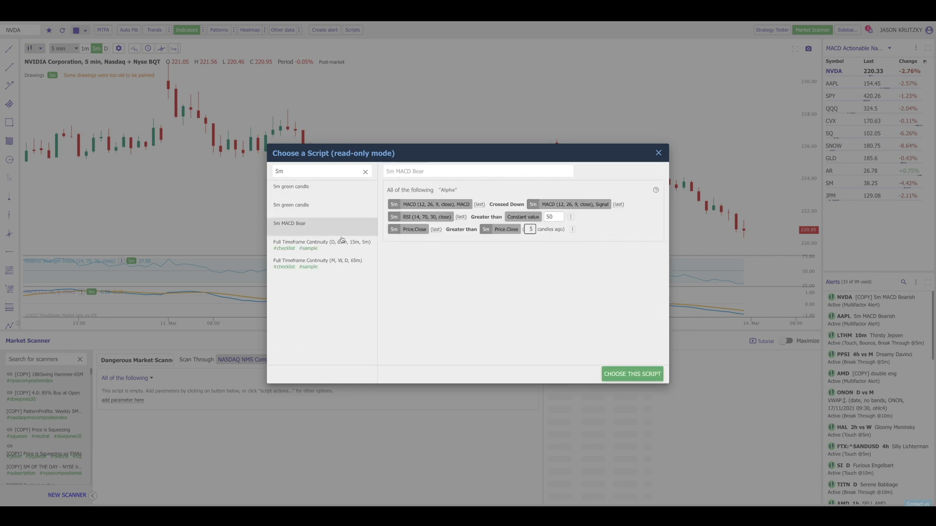
click(612, 374)
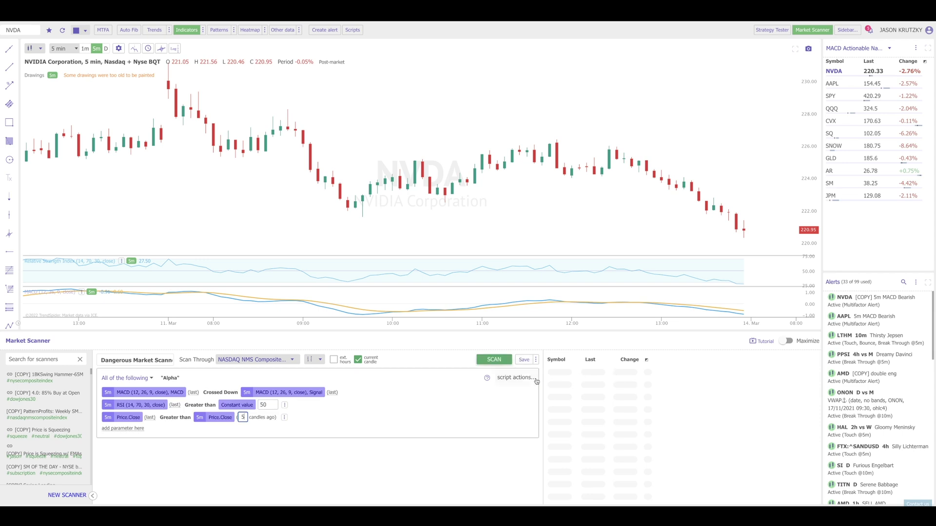